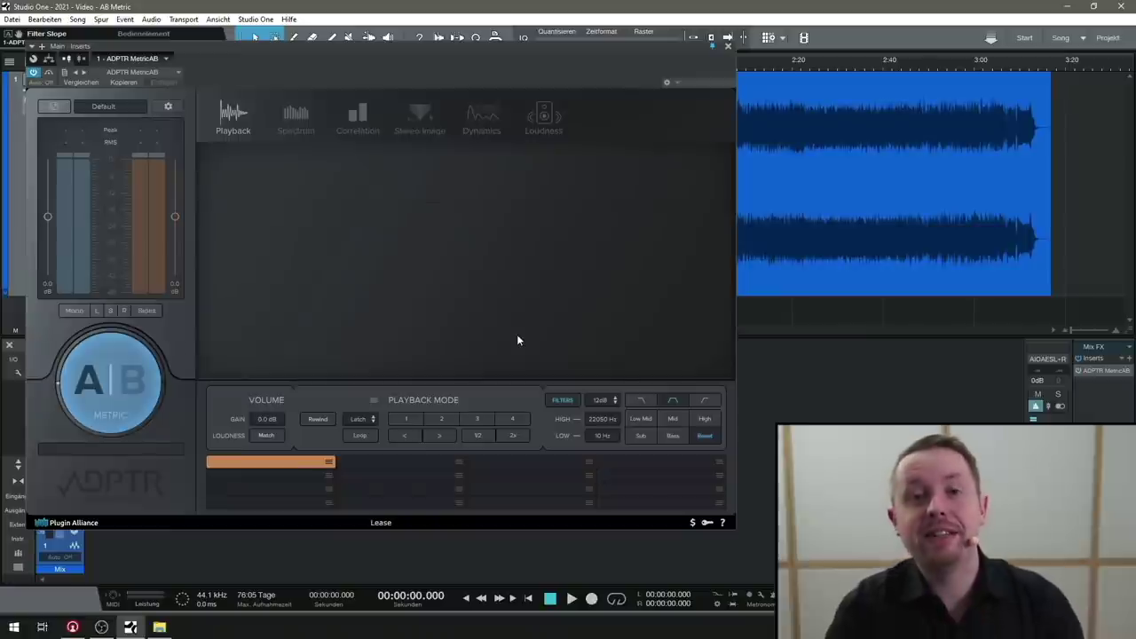
Look through the plugin's Spectrum, Correlation, Stereo Image, Dynamics and Loudness views, ending back in the Playback view.
{"action": "left_click", "coordinate": [297, 120]}
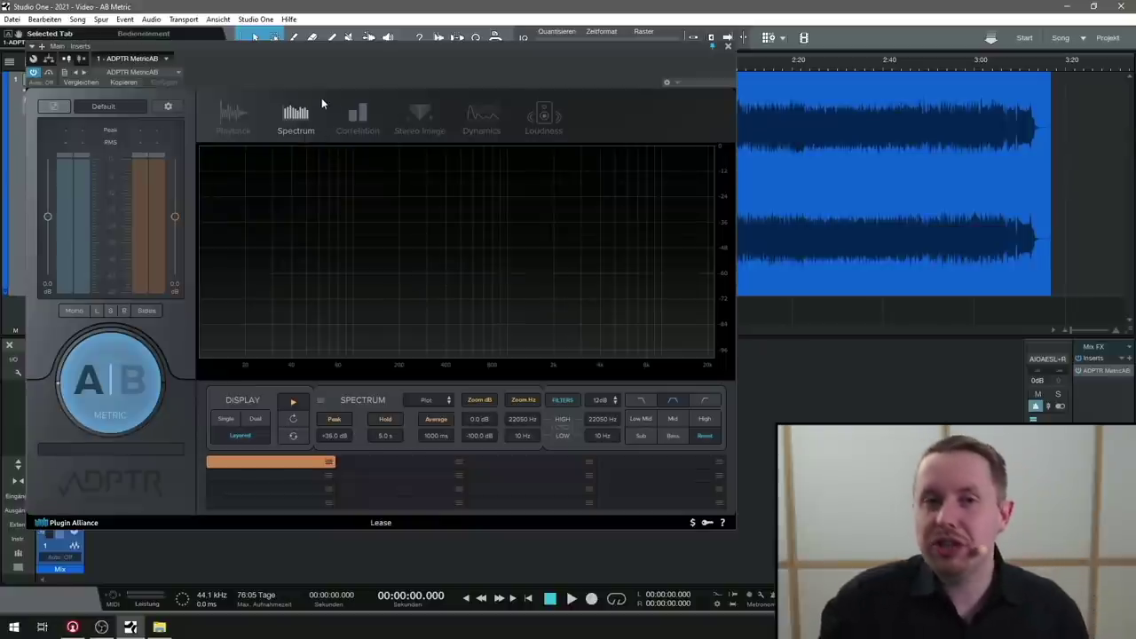
{"action": "left_click", "coordinate": [363, 126]}
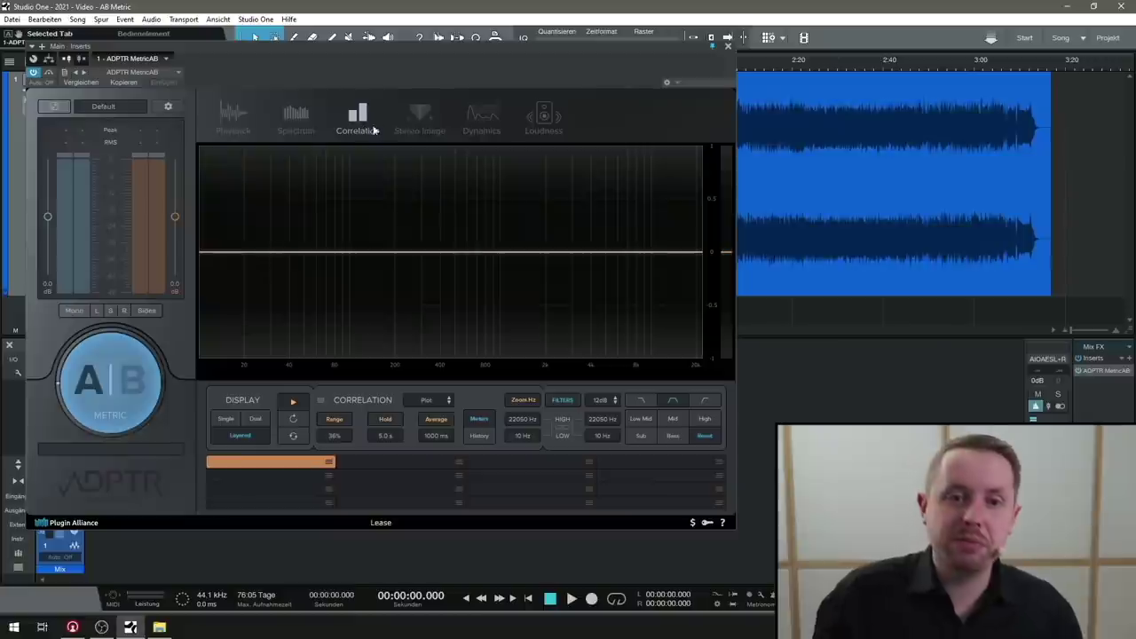
{"action": "left_click", "coordinate": [421, 118]}
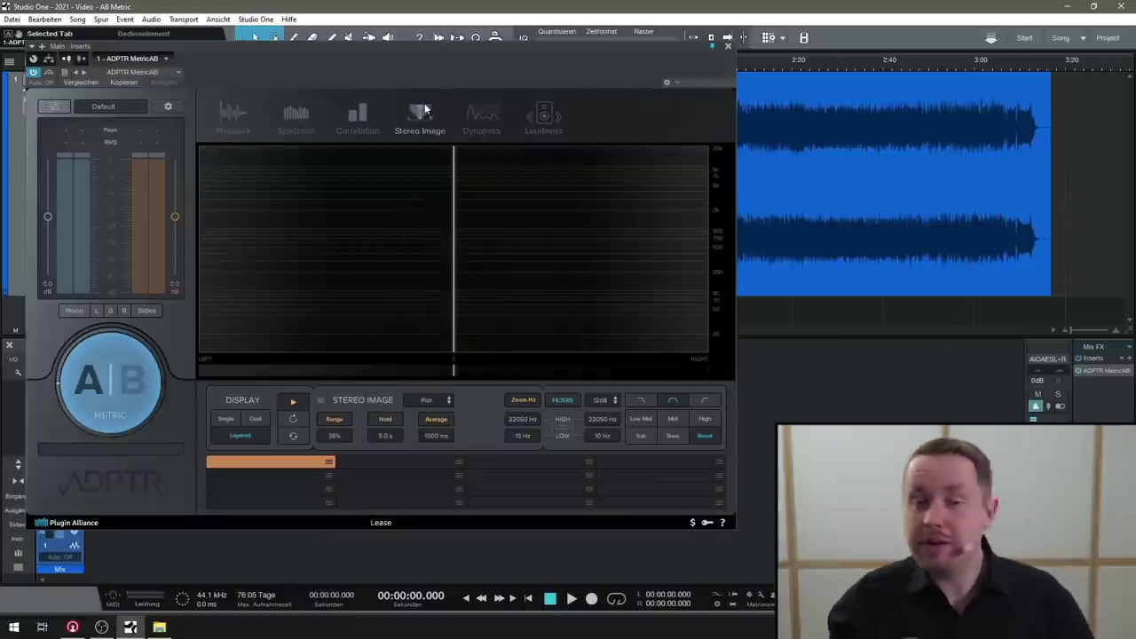
{"action": "left_click", "coordinate": [494, 123]}
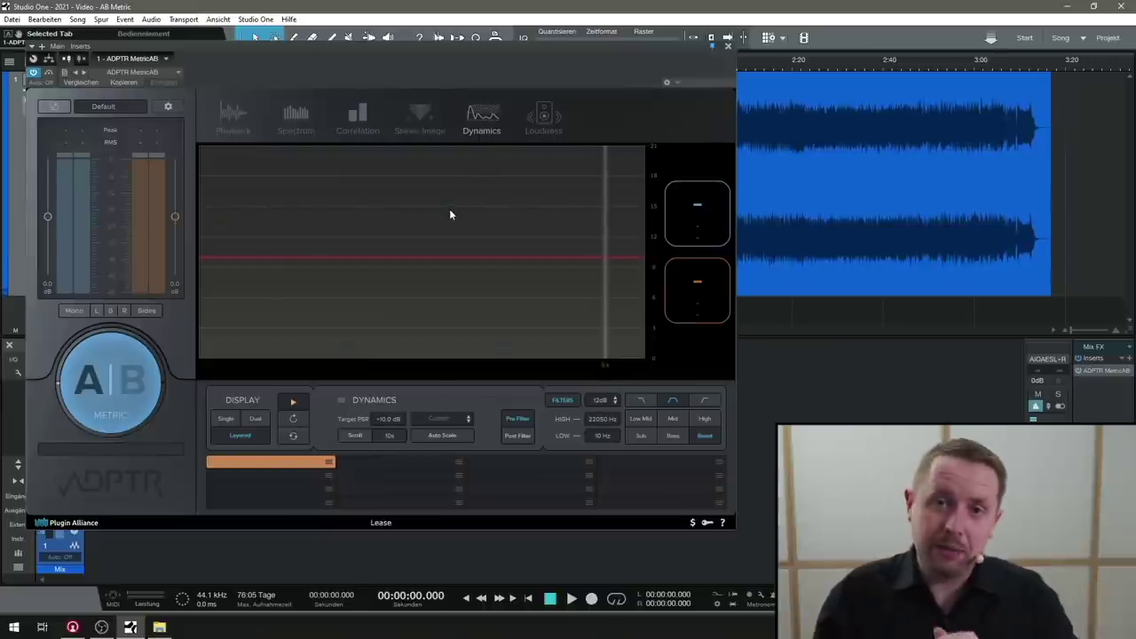
{"action": "left_click", "coordinate": [544, 120]}
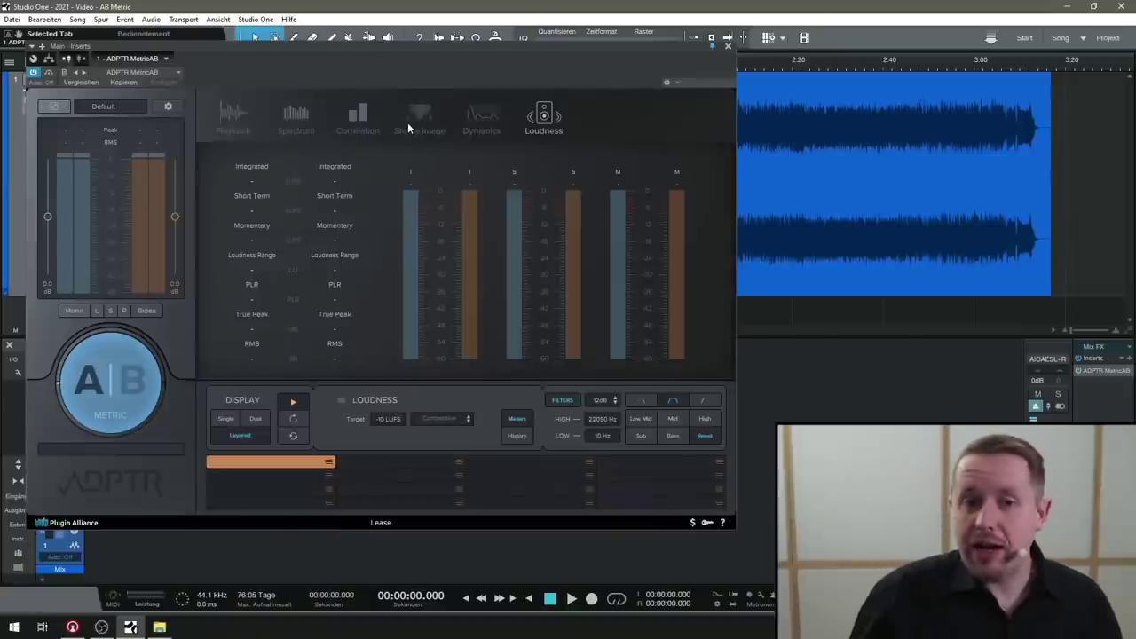
{"action": "left_click", "coordinate": [241, 120]}
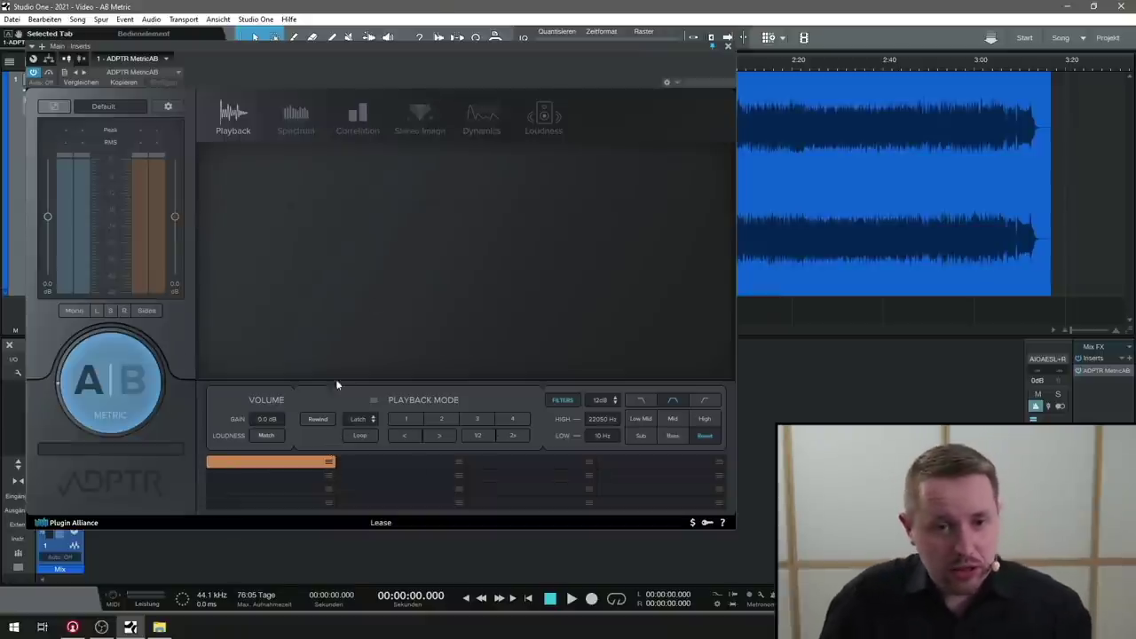
Load the WAV file "2020 - St Tropez am Baggersee MST (44.1-24)" as the reference track in the first slot.
{"action": "left_click_drag", "start_coordinate": [441, 53], "coordinate": [552, 64]}
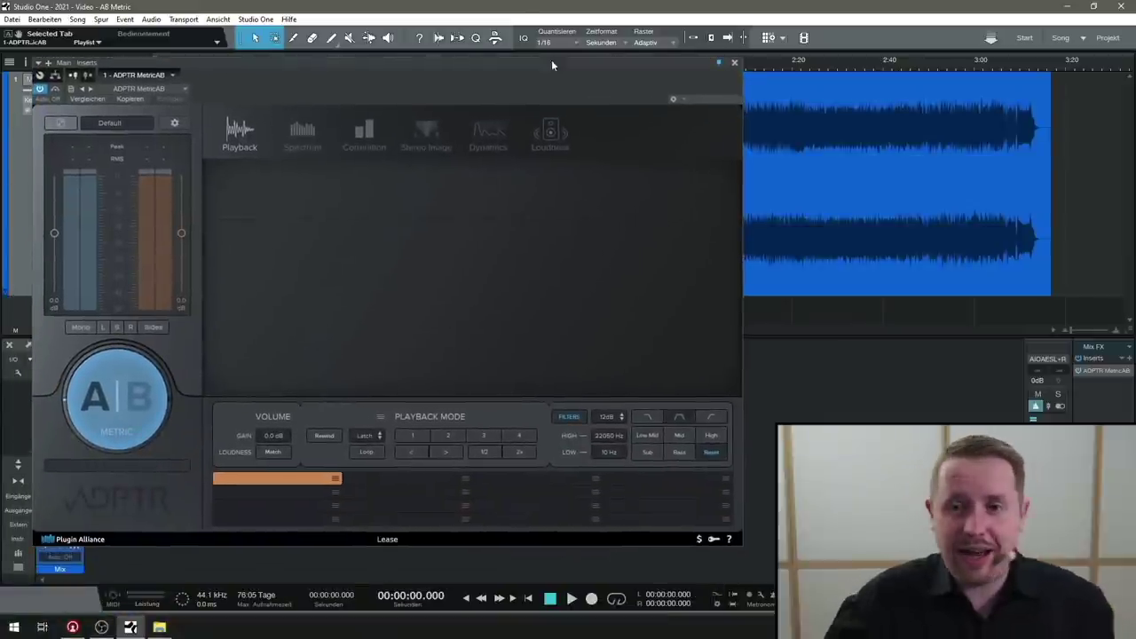
{"action": "left_click_drag", "start_coordinate": [462, 83], "coordinate": [457, 74]}
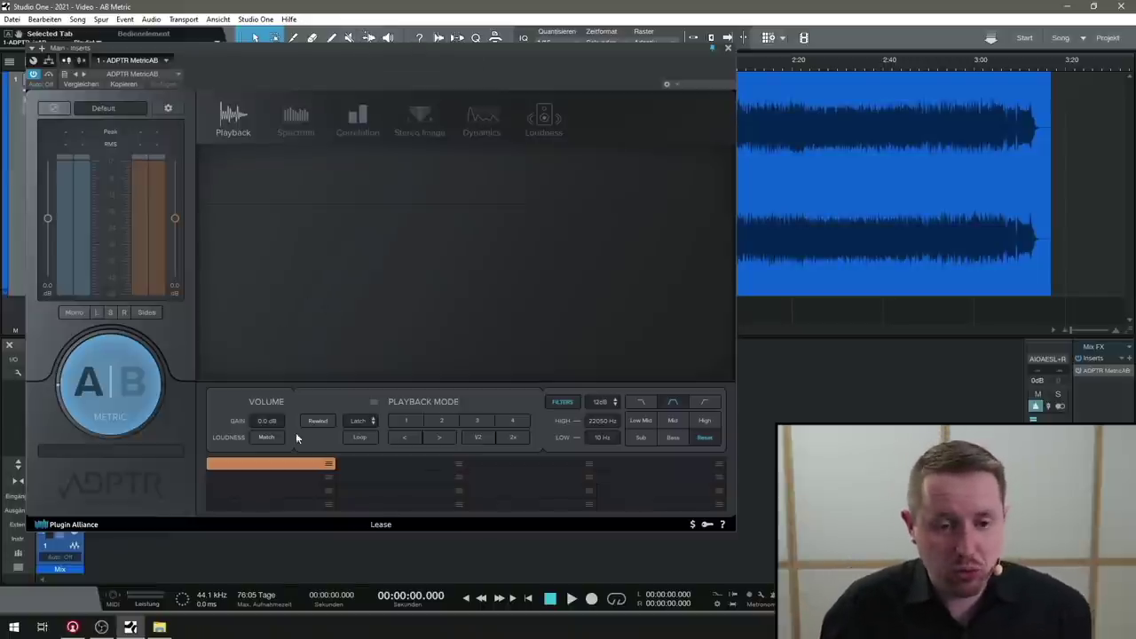
{"action": "left_click", "coordinate": [329, 463]}
{"action": "left_click", "coordinate": [363, 473]}
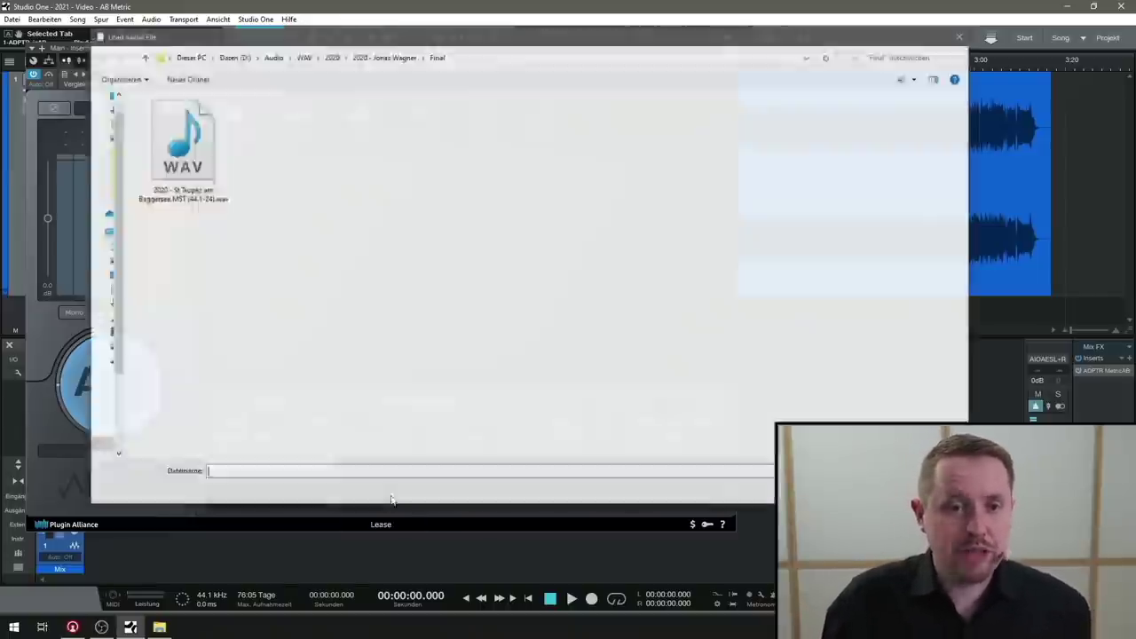
{"action": "double_click", "coordinate": [196, 138]}
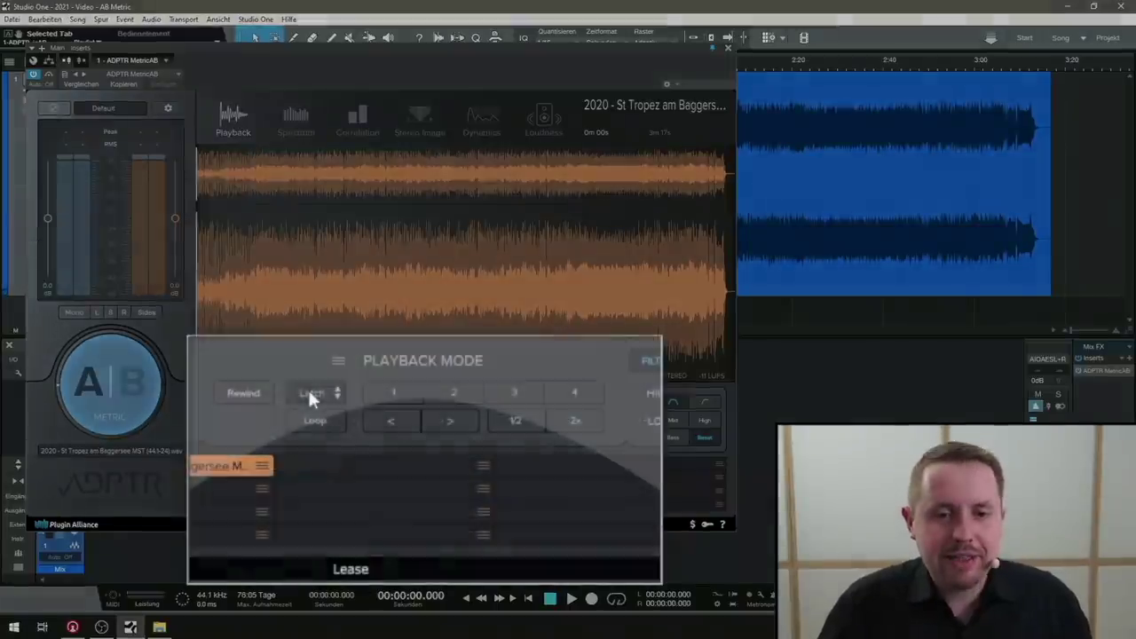
Set the reference track's playback mode to Sync and test it by moving the song position to about 1:25 and back to the start.
{"action": "left_click", "coordinate": [308, 391]}
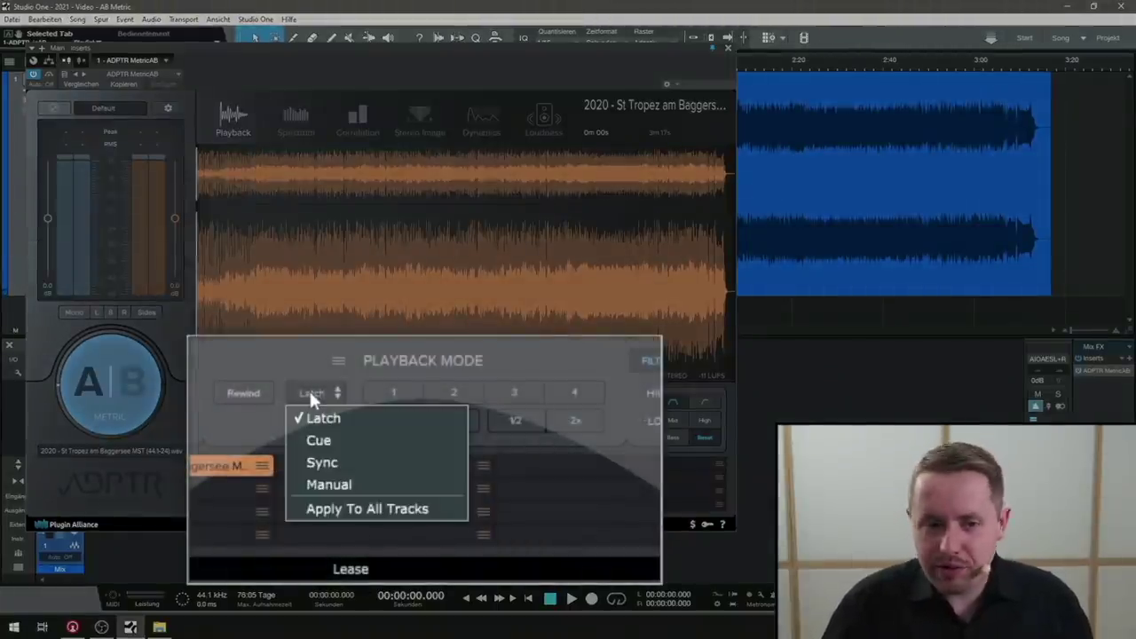
{"action": "left_click", "coordinate": [354, 465]}
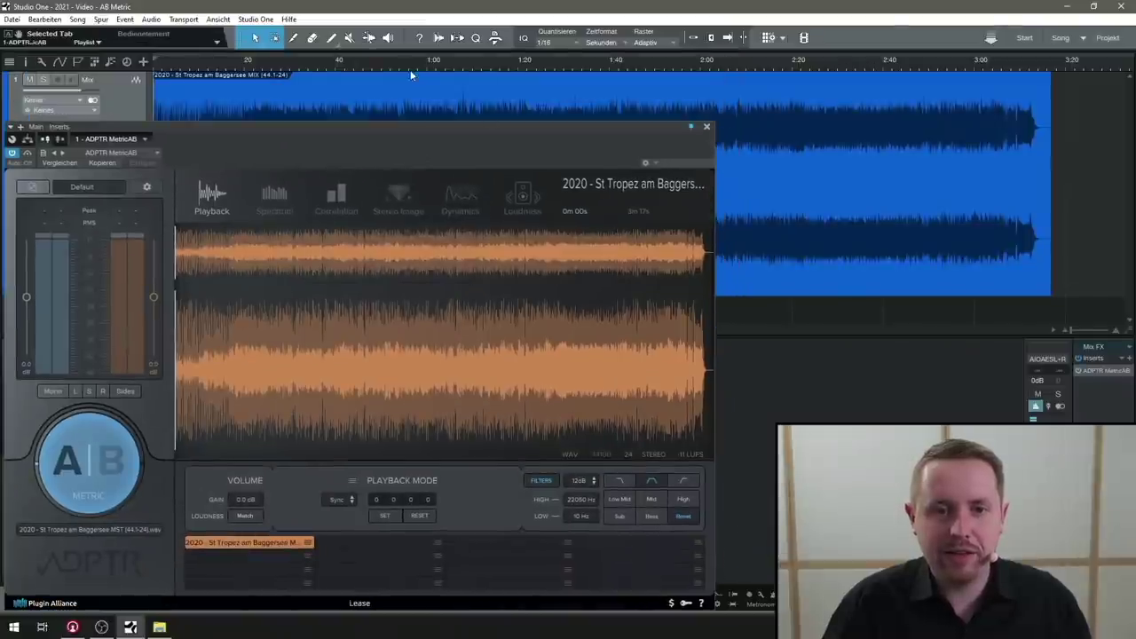
{"action": "left_click", "coordinate": [409, 66]}
{"action": "left_click", "coordinate": [541, 64]}
{"action": "left_click_drag", "start_coordinate": [581, 144], "coordinate": [585, 36]}
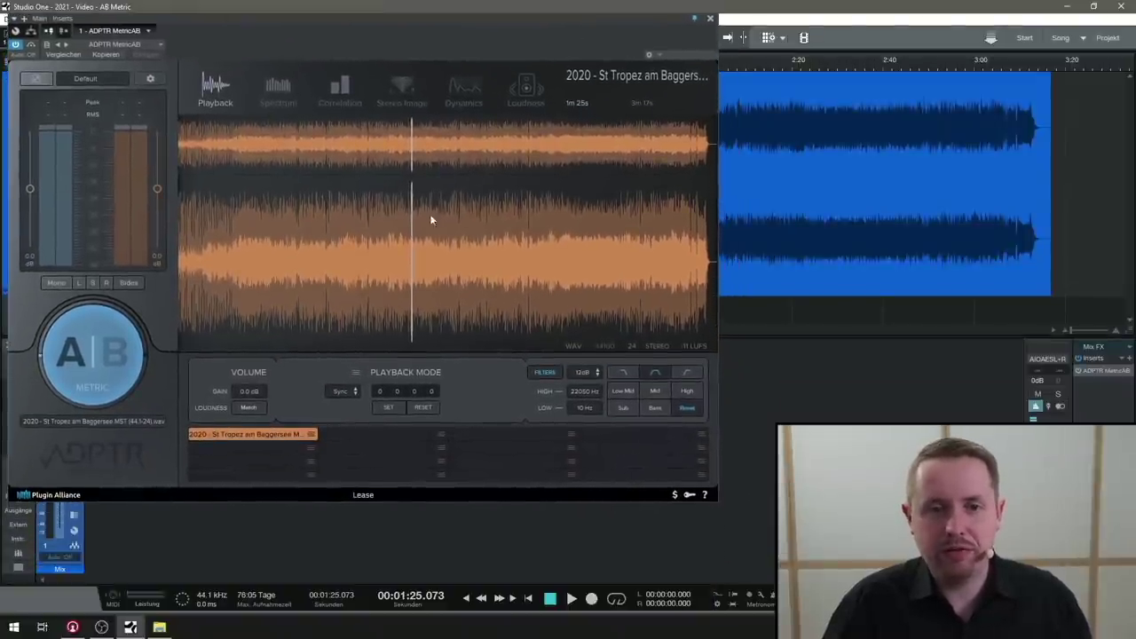
{"action": "left_click", "coordinate": [481, 598]}
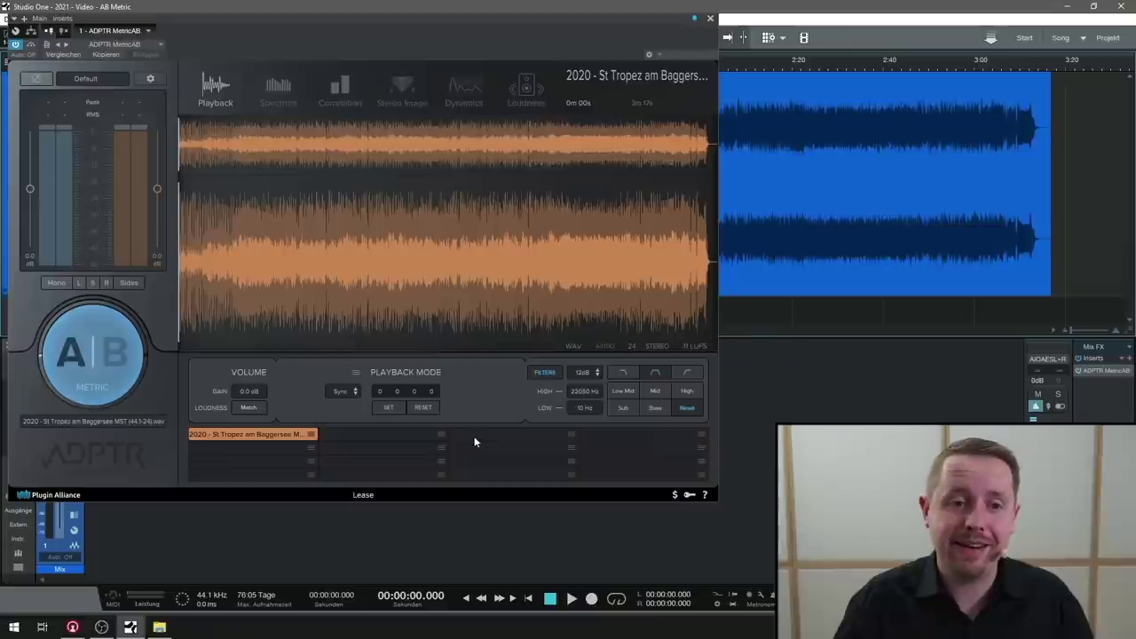
Play the song from the start and switch between mix A and reference B to compare them by ear.
{"action": "left_click", "coordinate": [101, 348]}
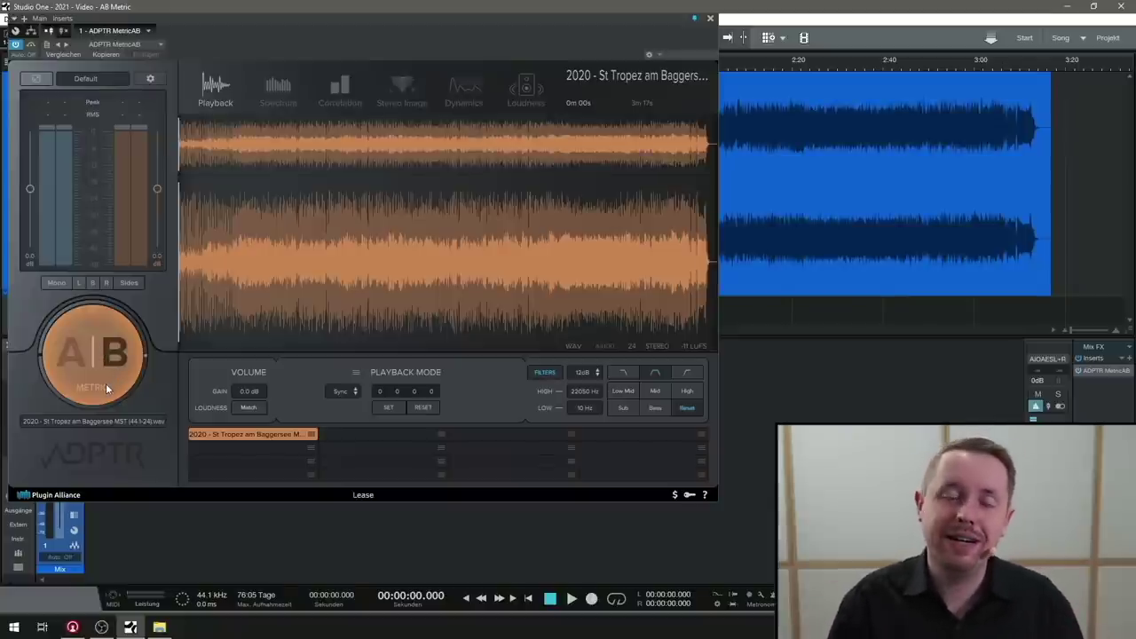
{"action": "left_click", "coordinate": [107, 379]}
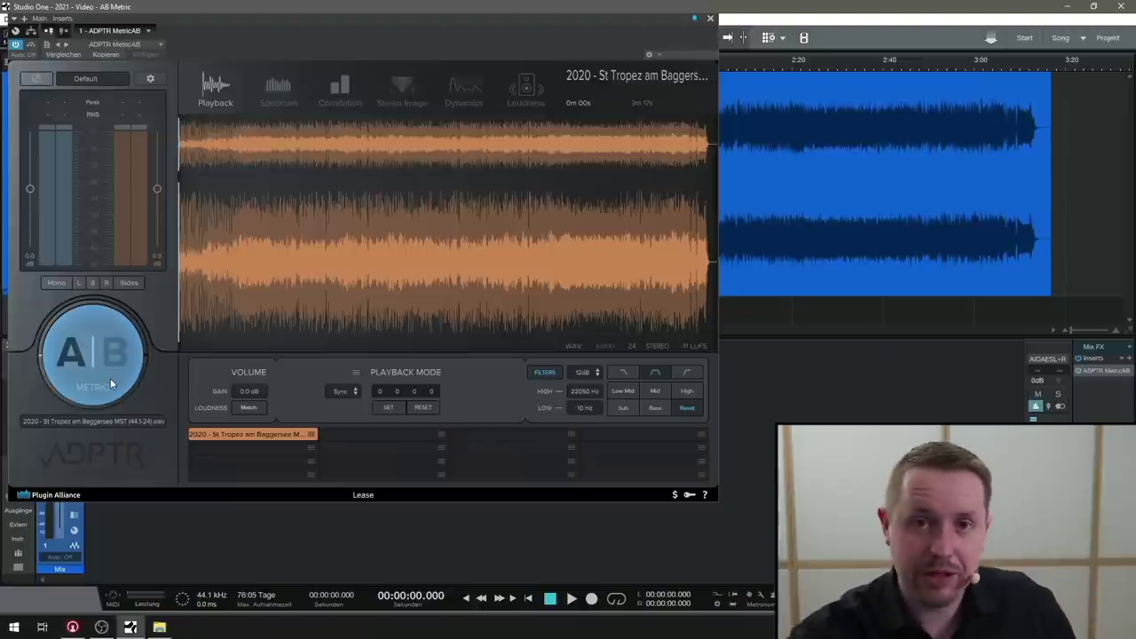
{"action": "key", "text": "space"}
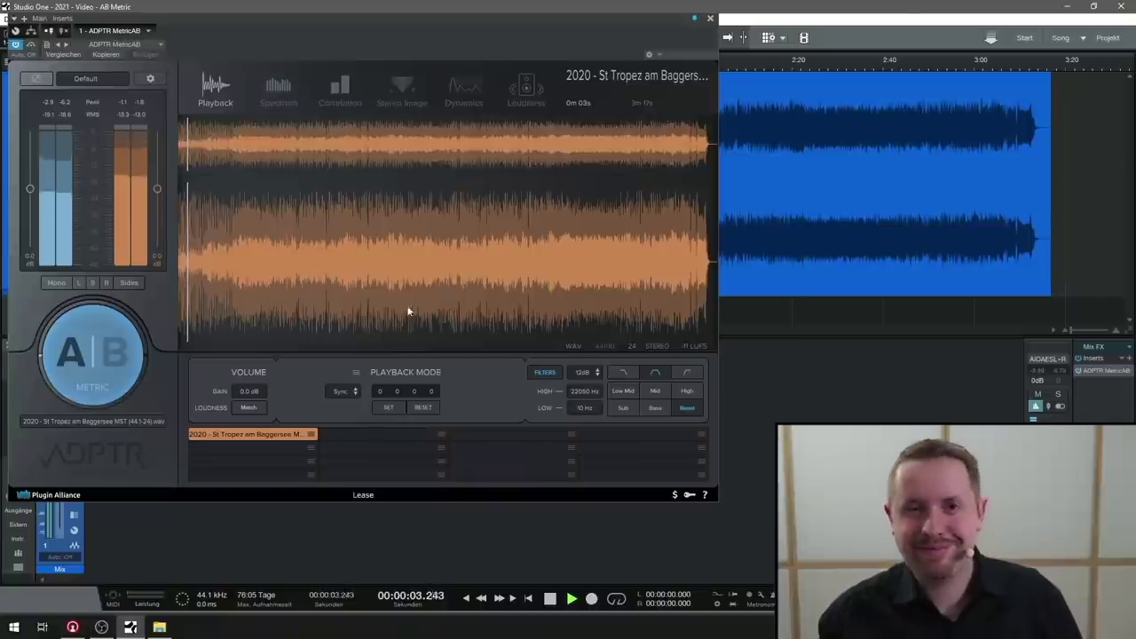
{"action": "left_click", "coordinate": [99, 351]}
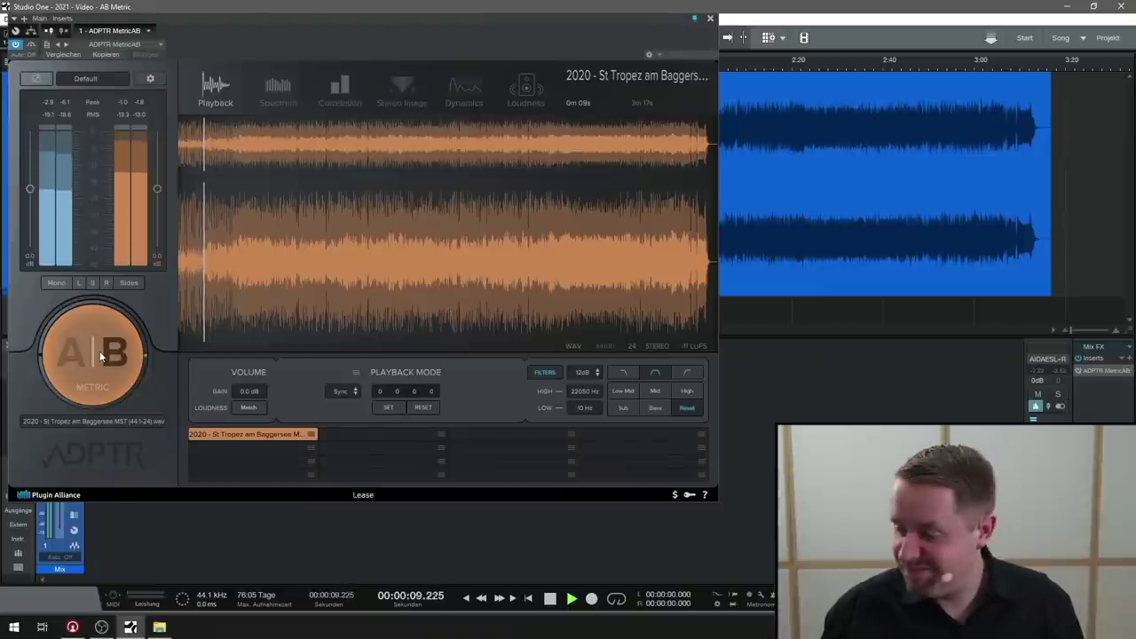
{"action": "key", "text": "space"}
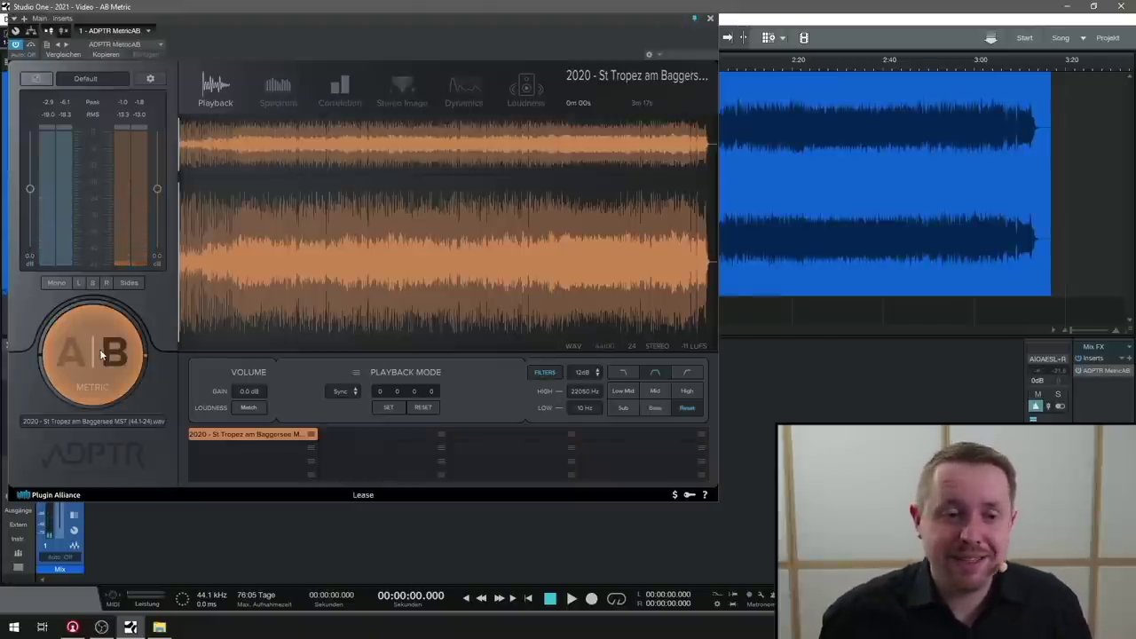
Switch back to mix A and match the reference's loudness to the mix while the song plays from the start.
{"action": "left_click", "coordinate": [116, 367]}
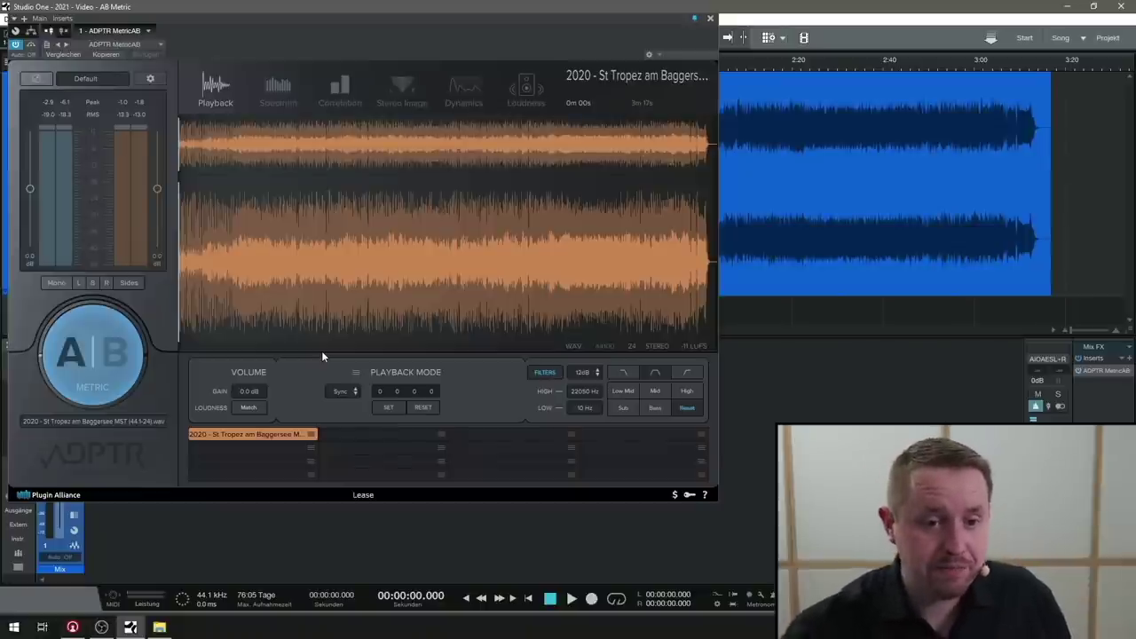
{"action": "key", "text": "space"}
{"action": "left_click", "coordinate": [211, 483]}
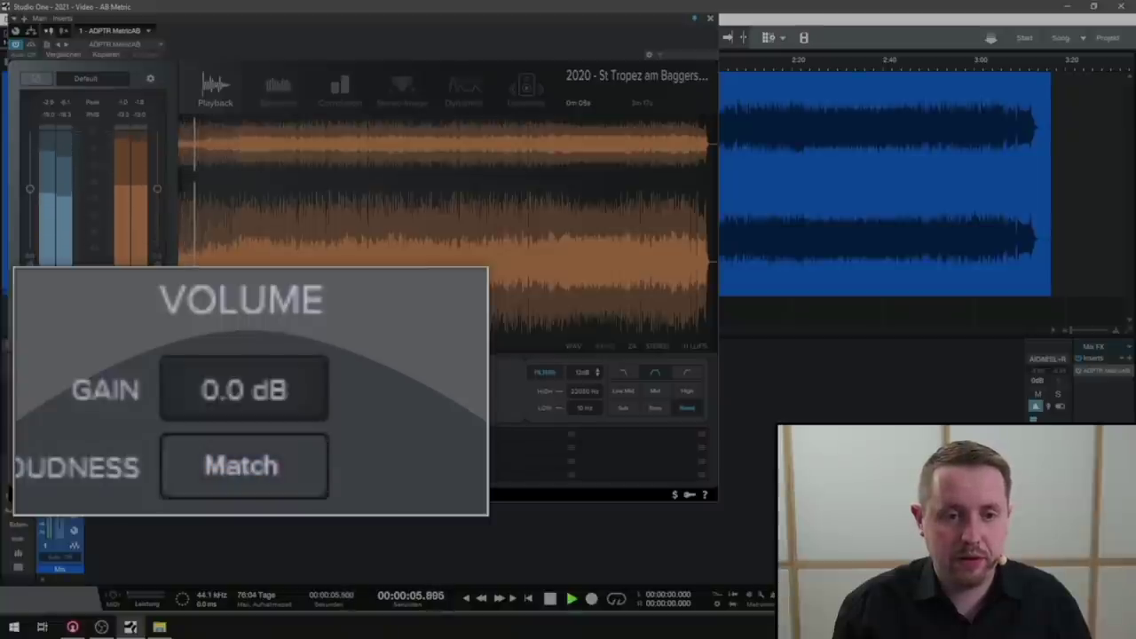
{"action": "key", "text": "space"}
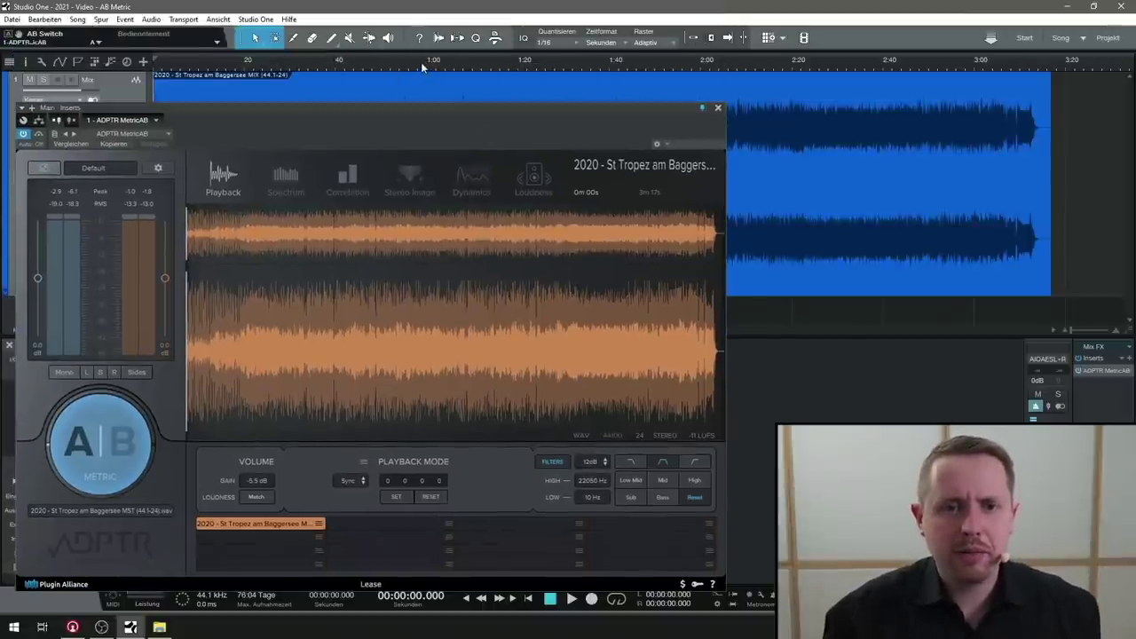
Play the song from about 0:58 and switch between mix A and the loudness-matched reference B, ending on A.
{"action": "left_click", "coordinate": [423, 67]}
{"action": "left_click_drag", "start_coordinate": [456, 119], "coordinate": [450, 38]}
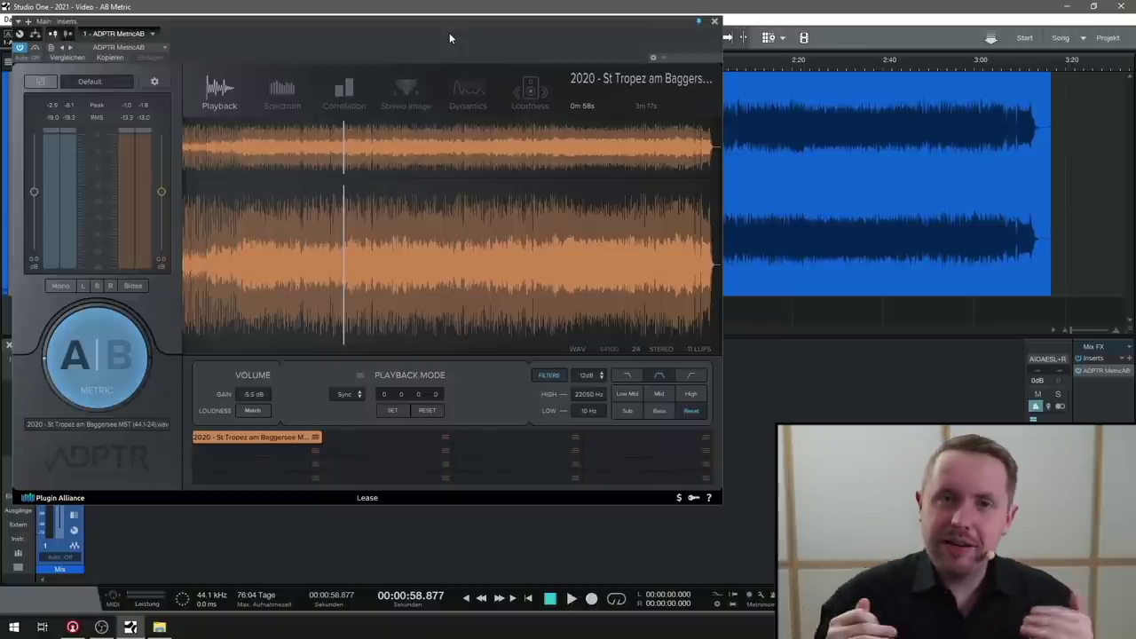
{"action": "left_click", "coordinate": [124, 342]}
{"action": "left_click", "coordinate": [119, 344]}
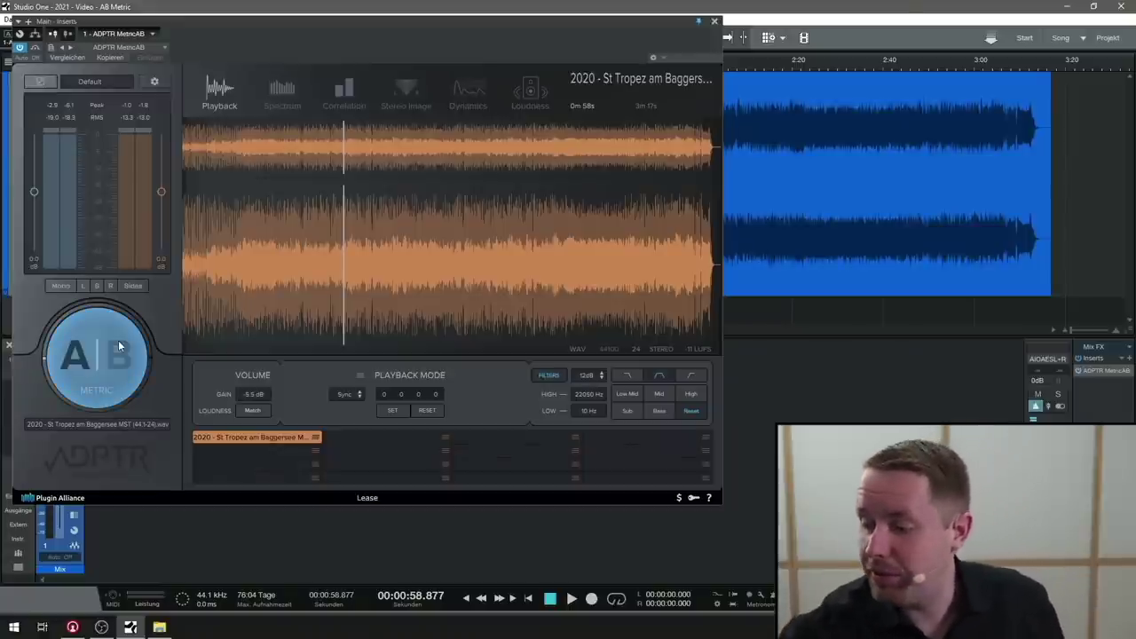
{"action": "key", "text": "space"}
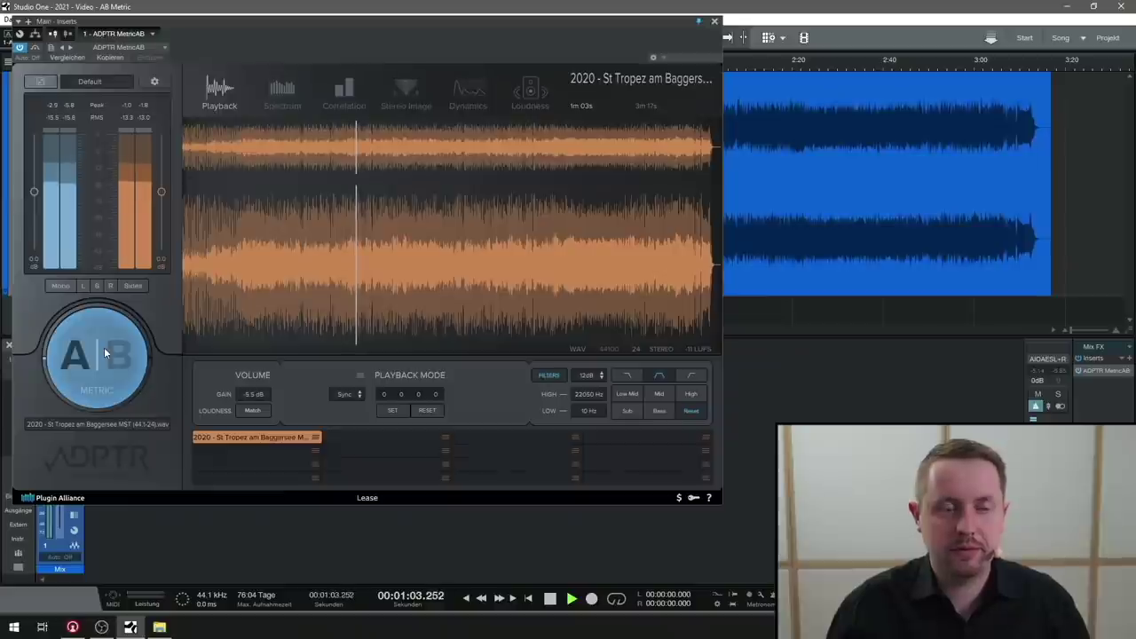
{"action": "left_click", "coordinate": [104, 351]}
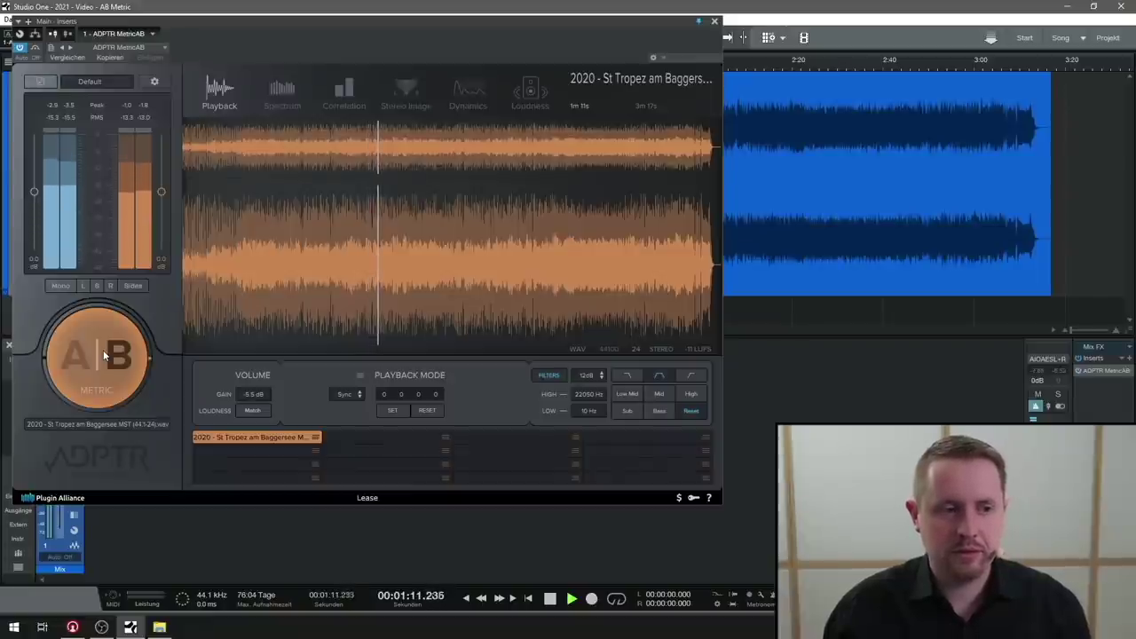
{"action": "left_click", "coordinate": [103, 354]}
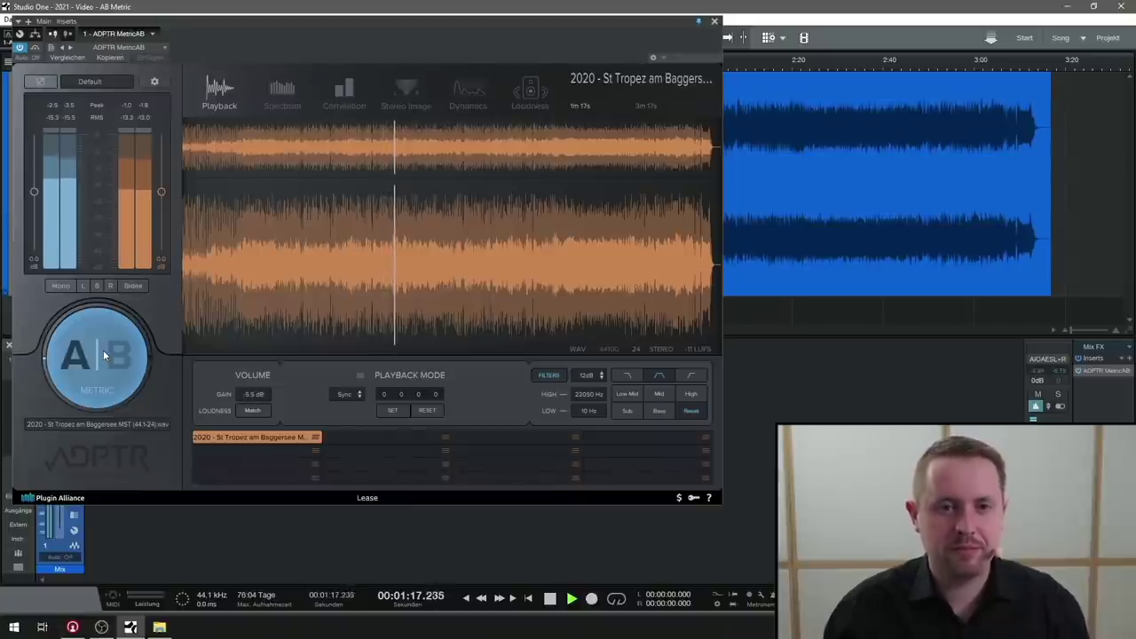
{"action": "key", "text": "space"}
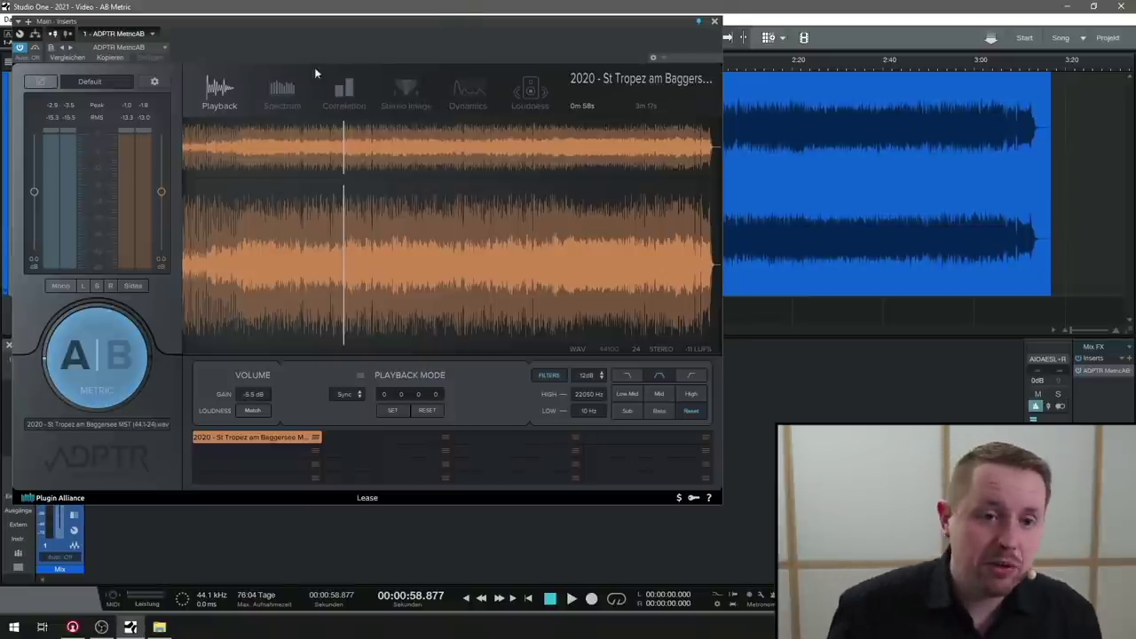
Compare the spectra of the mix and reference during playback in the Layered display, after trying the Single display.
{"action": "left_click", "coordinate": [277, 100]}
{"action": "left_click_drag", "start_coordinate": [314, 55], "coordinate": [333, 27]}
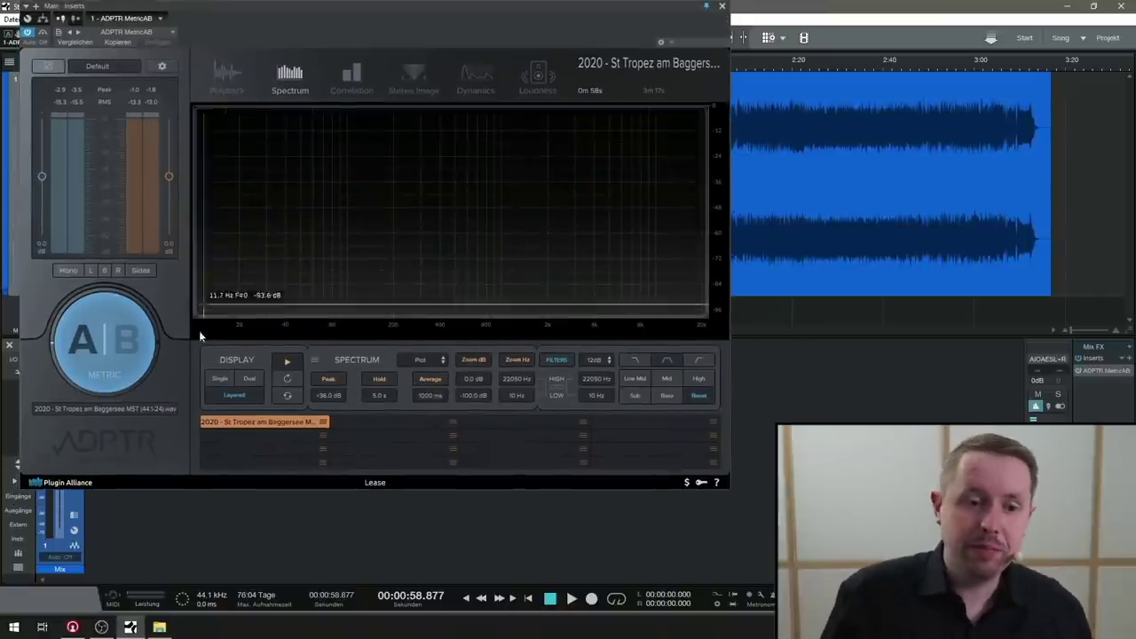
{"action": "left_click", "coordinate": [219, 378]}
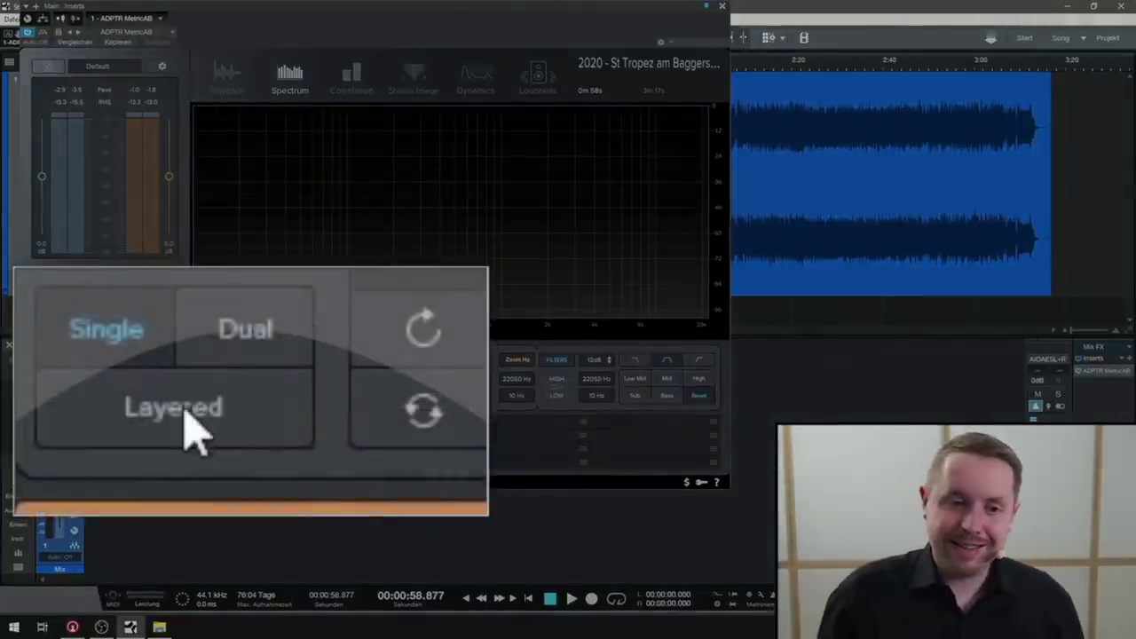
{"action": "left_click", "coordinate": [244, 417]}
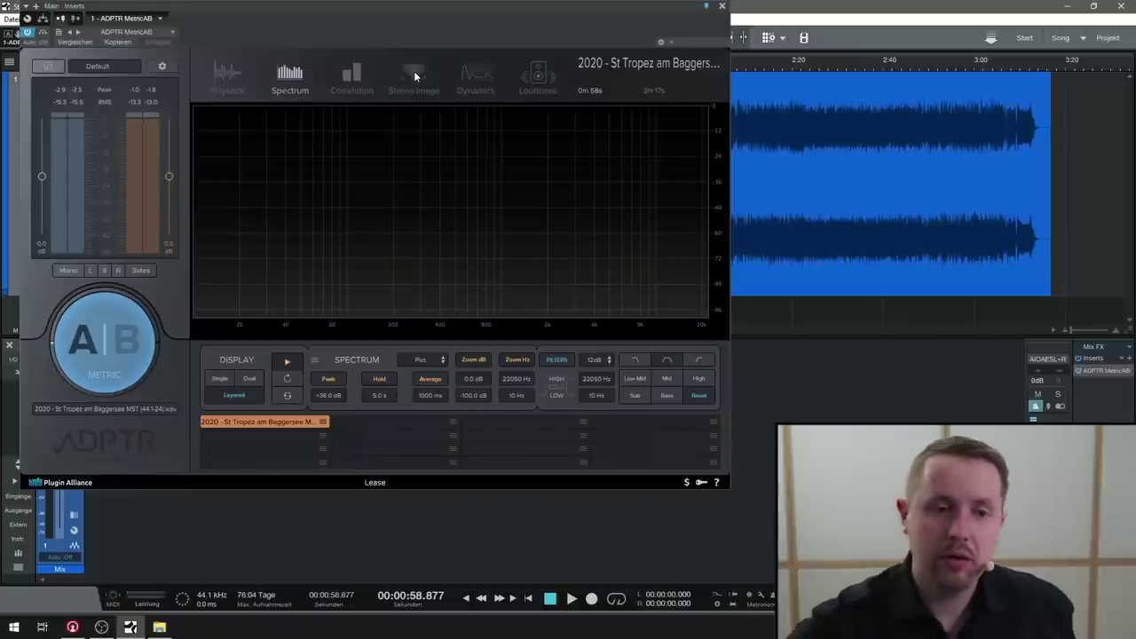
{"action": "key", "text": "space"}
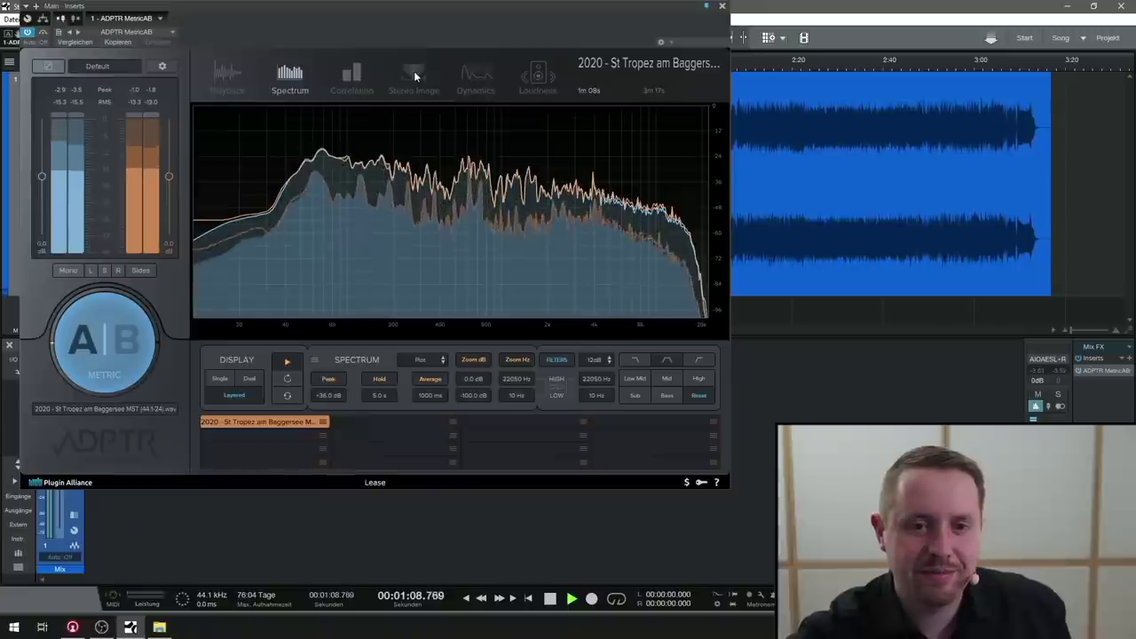
{"action": "key", "text": "space"}
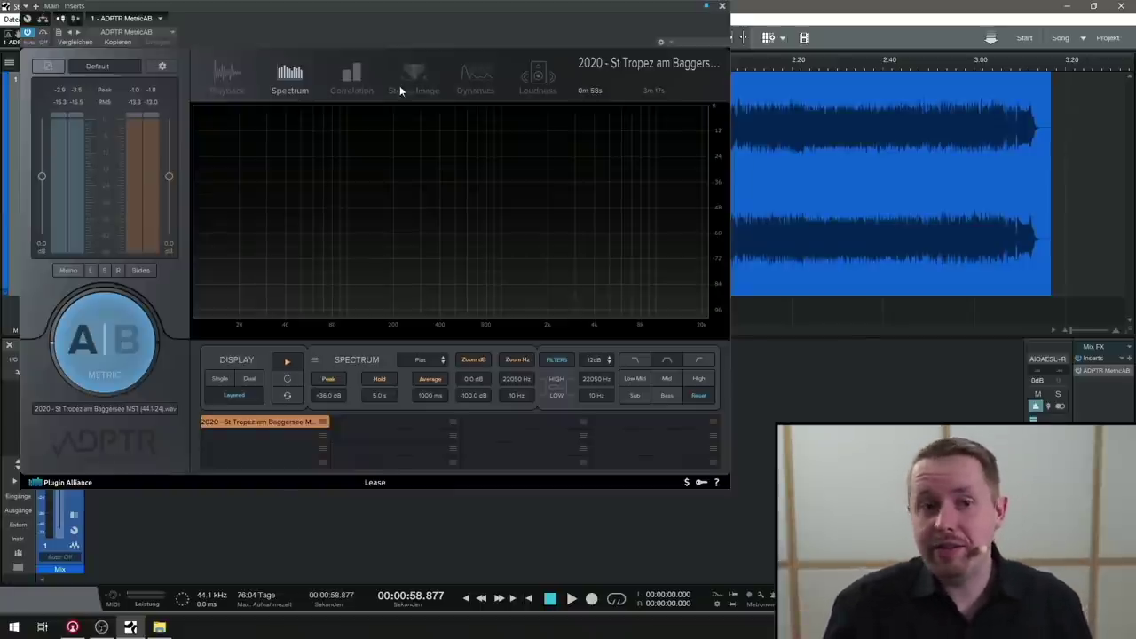
View the Correlation and Stereo Image analyses, and compare the dynamics of the mix and reference during playback.
{"action": "left_click", "coordinate": [353, 78]}
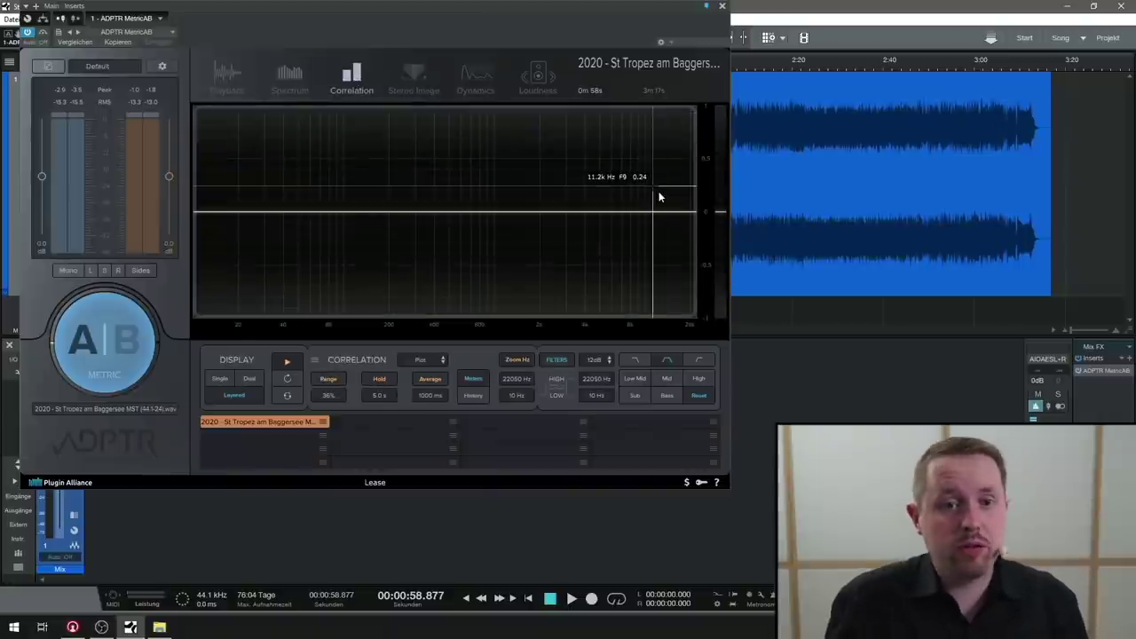
{"action": "left_click", "coordinate": [424, 79]}
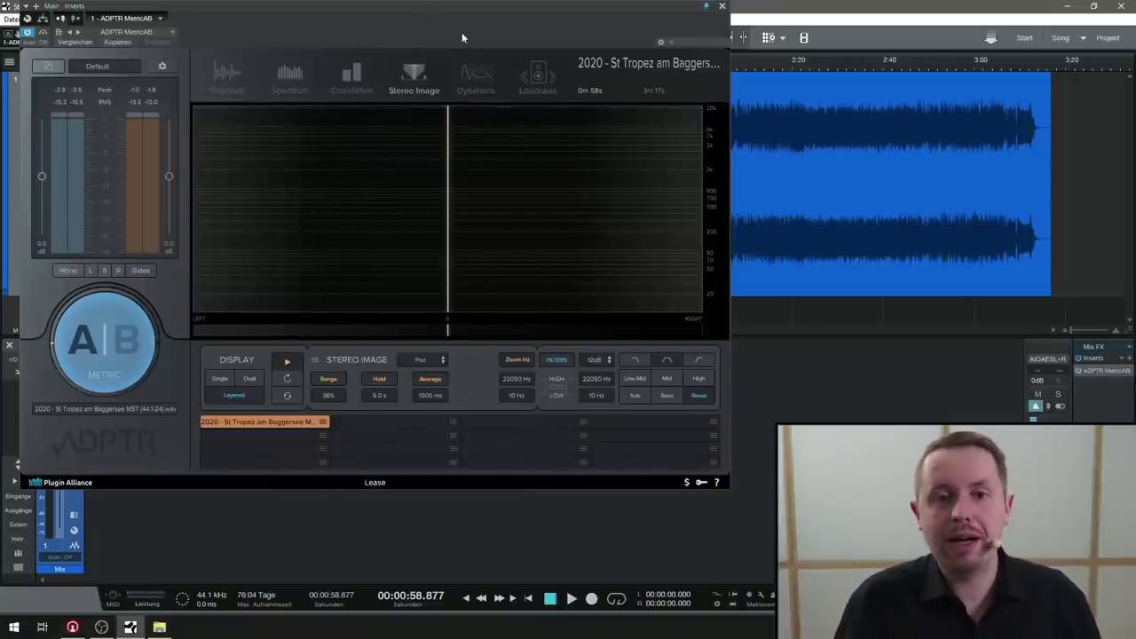
{"action": "left_click", "coordinate": [477, 85]}
{"action": "mouse_move", "coordinate": [465, 27]}
{"action": "left_mouse_down"}
{"action": "mouse_move", "coordinate": [465, 36]}
{"action": "mouse_move", "coordinate": [463, 27]}
{"action": "left_mouse_up"}
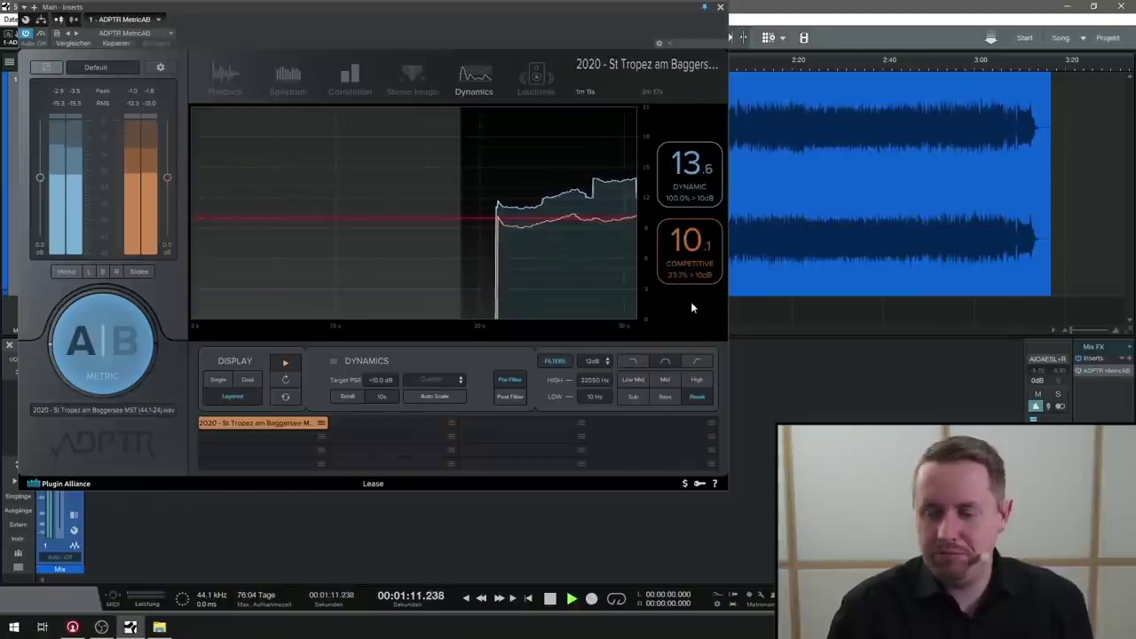
{"action": "key", "text": "space"}
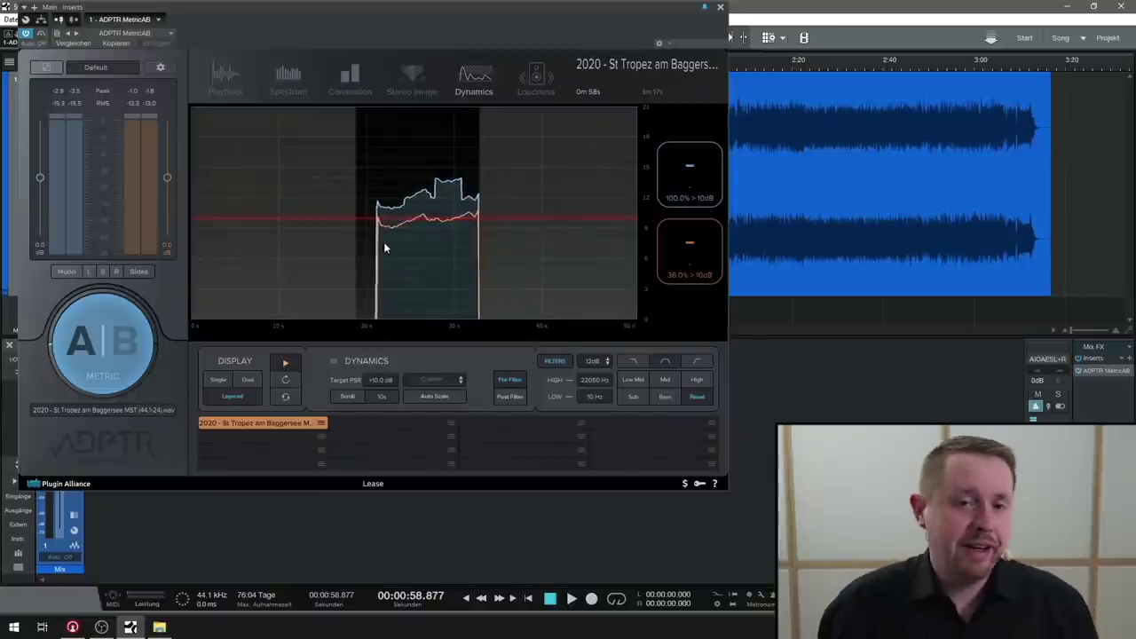
View the Loudness readings, close the separate Youlean Loudness Meter 2 window and return to the Playback view.
{"action": "left_click", "coordinate": [536, 78]}
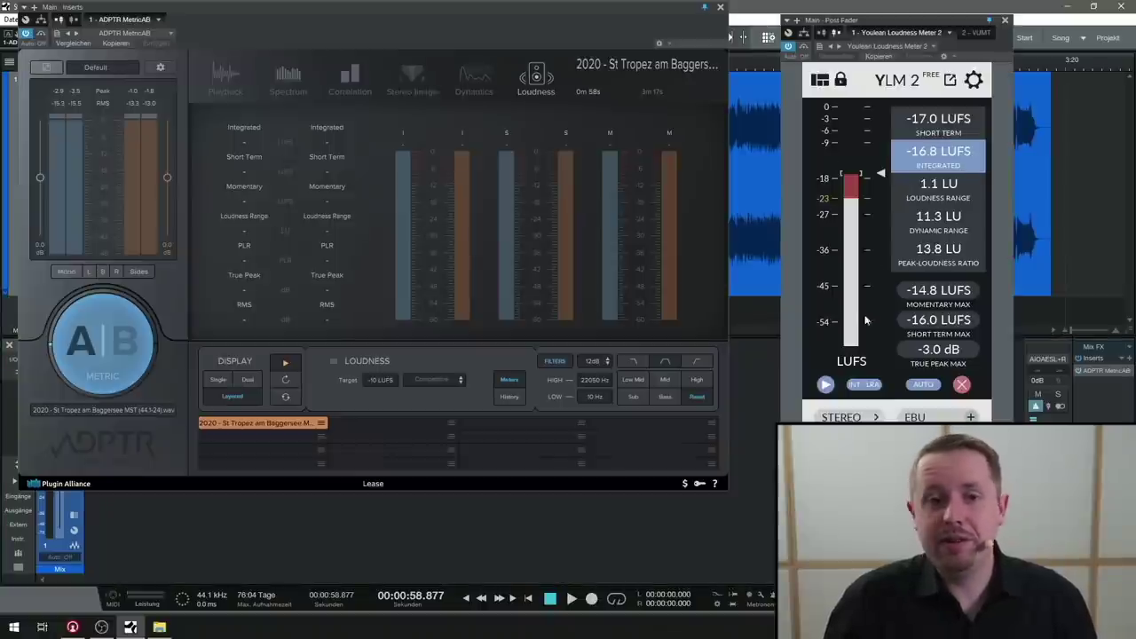
{"action": "left_click", "coordinate": [1004, 20]}
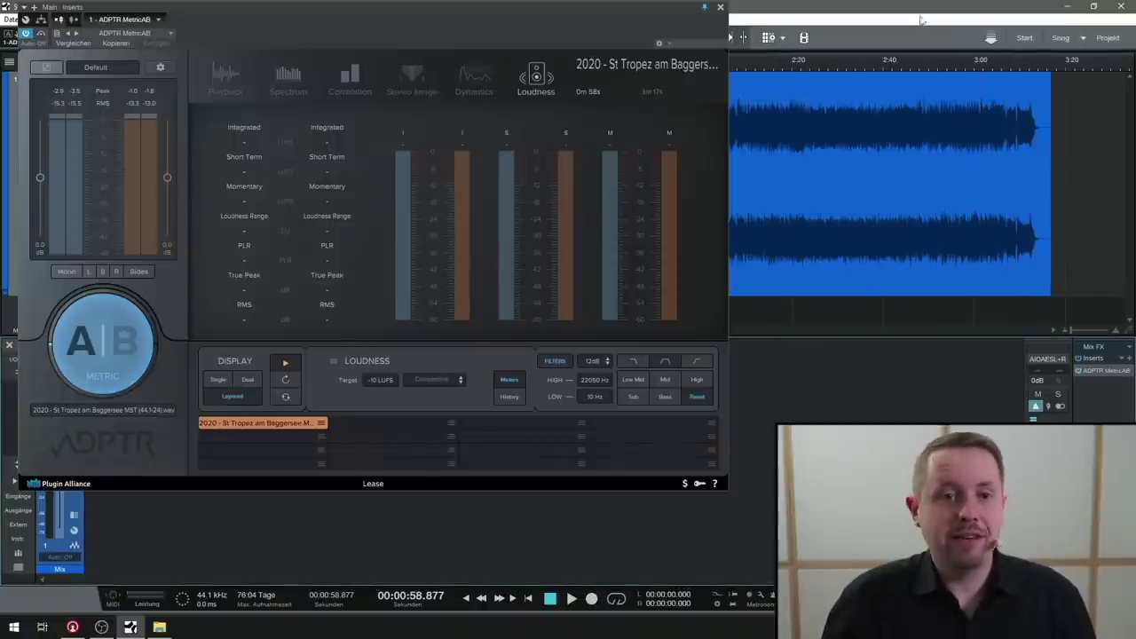
{"action": "left_click", "coordinate": [227, 78]}
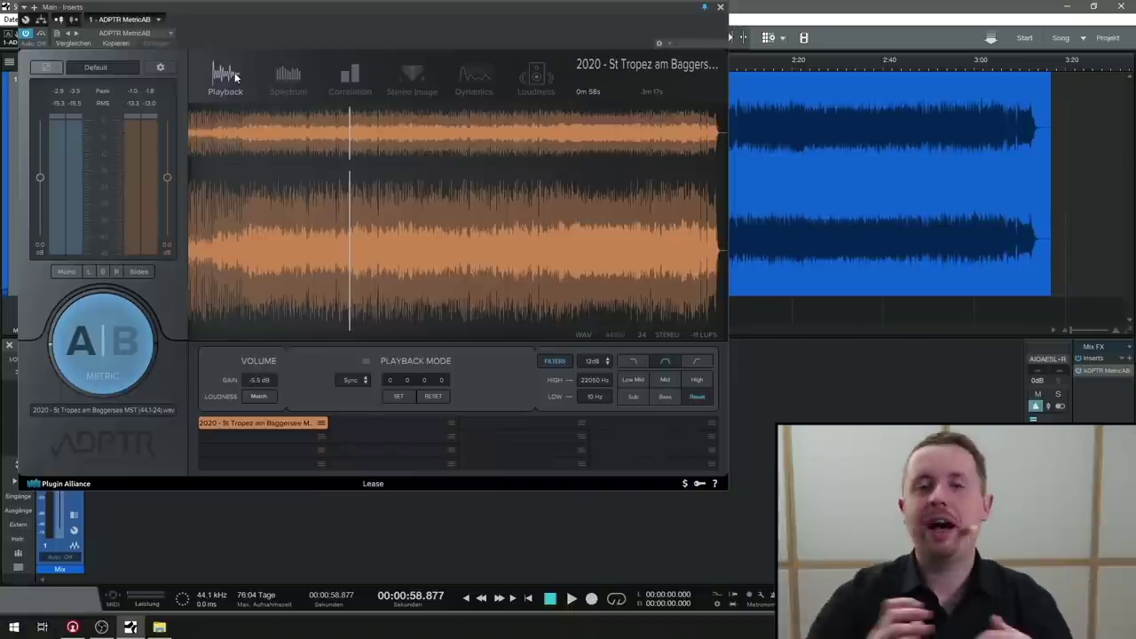